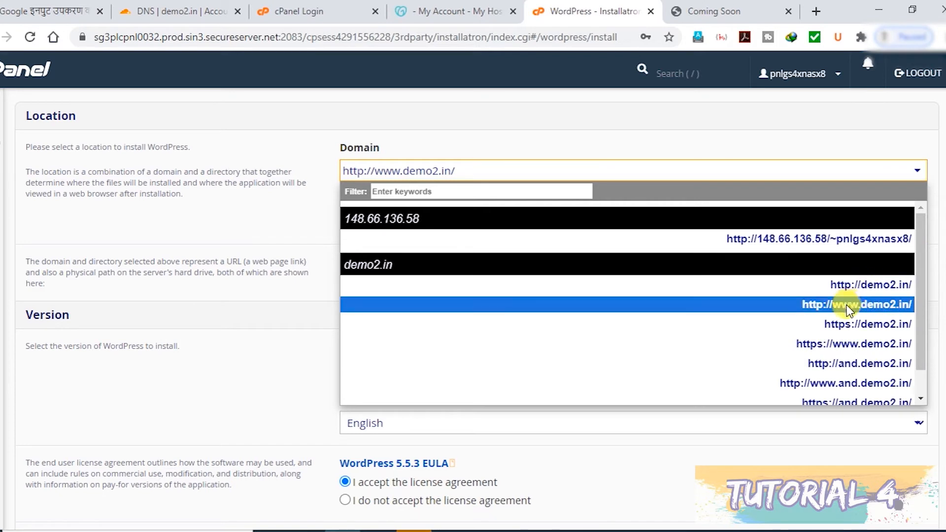
Open the Subdomains page from the Domains section of the cPanel home page
left_click_drag(923, 245, 921, 278)
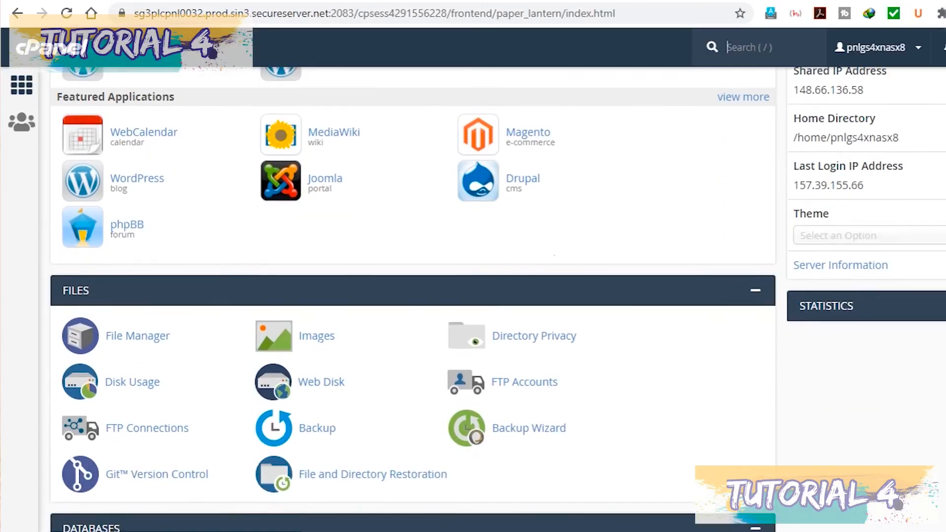
scroll(413, 296, "down", 6)
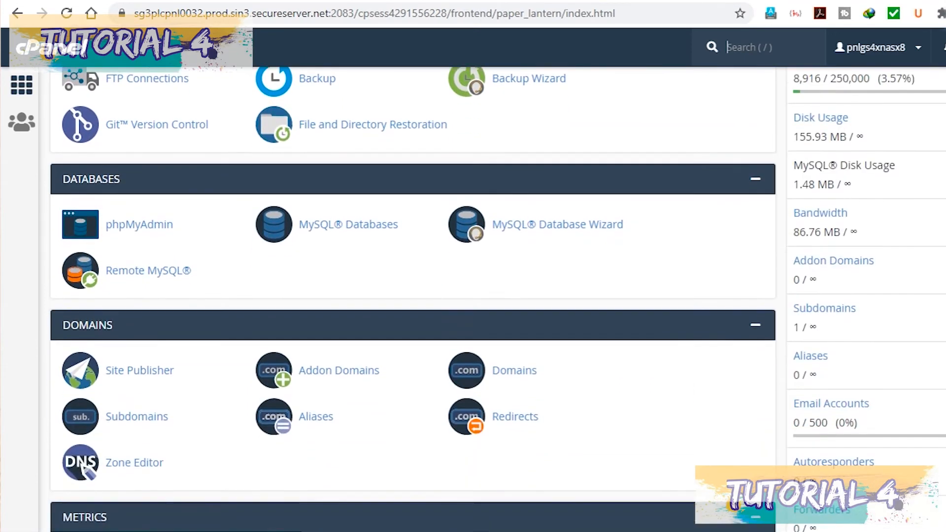
scroll(413, 295, "down", 4)
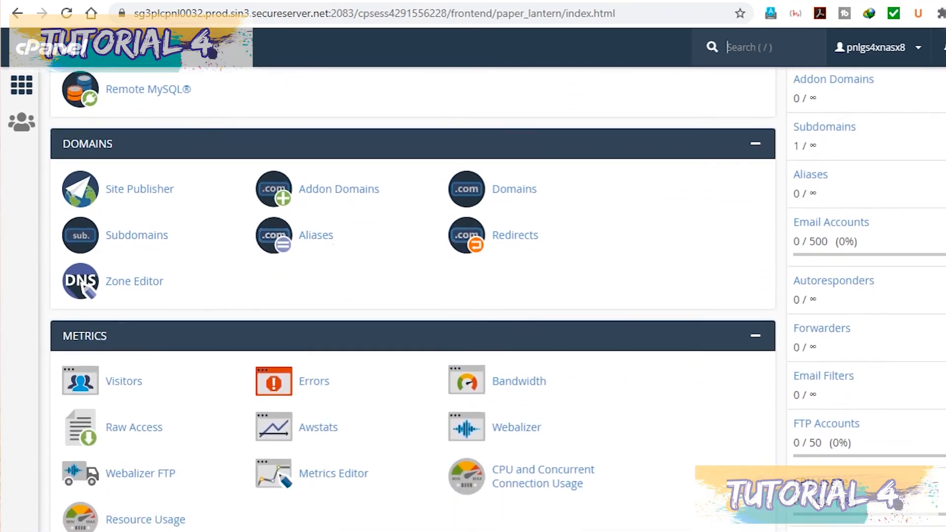
scroll(412, 296, "down", 1)
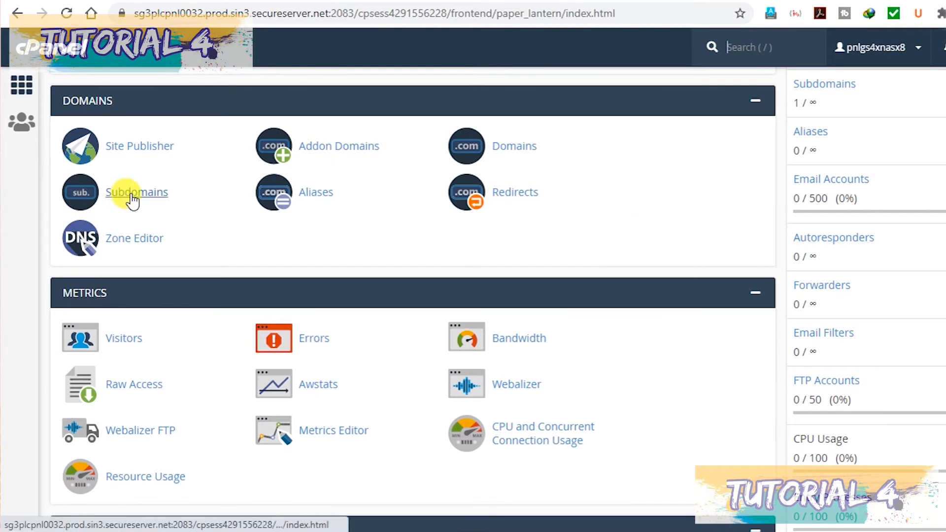
left_click(132, 196)
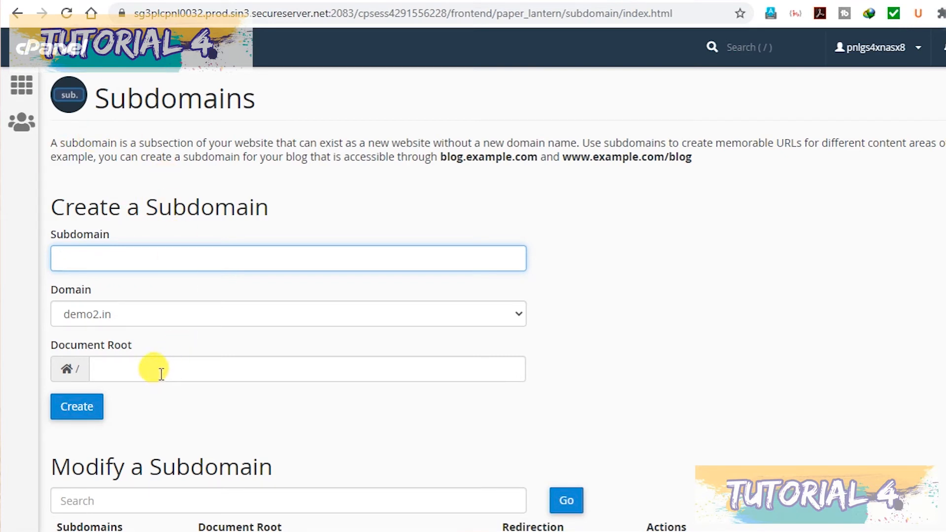
Create the subdomain hi under demo2.in with the document root public_html/hi.demo2.in
type("hi")
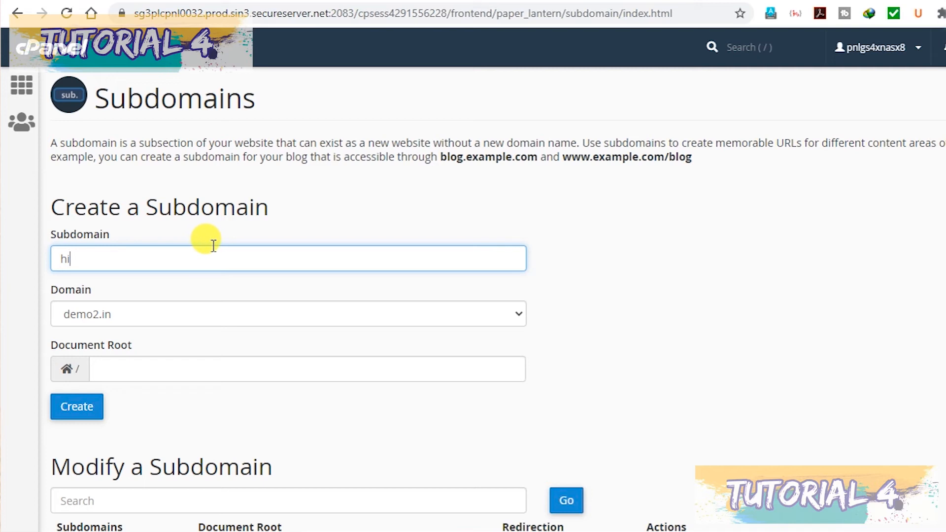
left_click(196, 313)
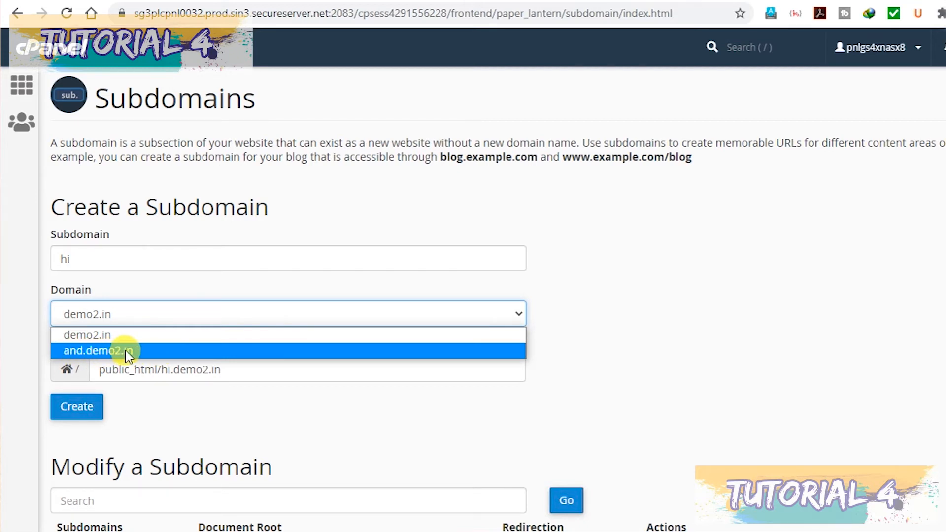
left_click(129, 255)
left_click(135, 258)
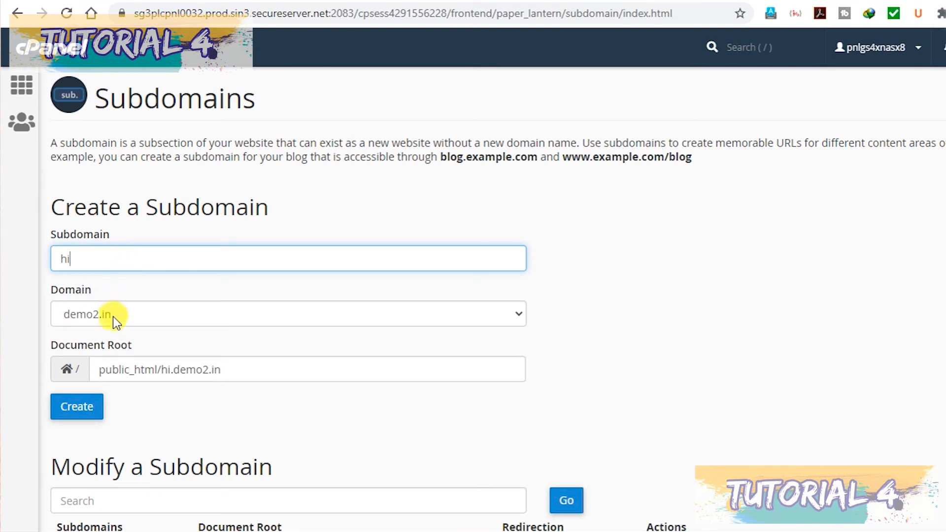
left_click(235, 369)
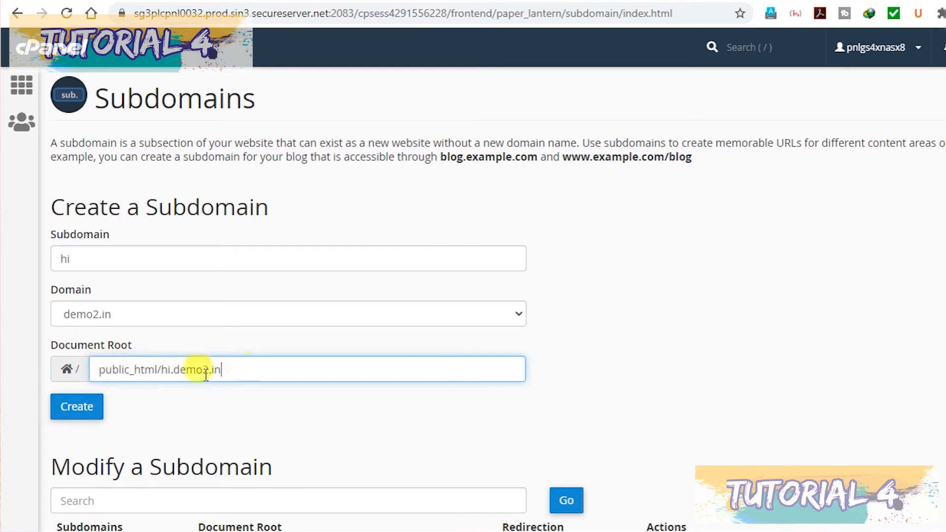
scroll(69, 377, "down", 1)
left_click(69, 377)
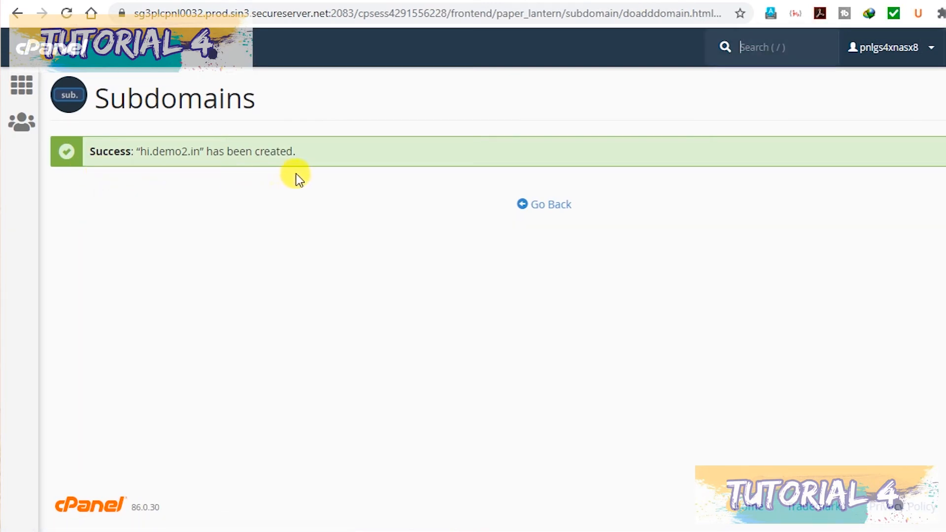
Return to the cPanel home page and open the WordPress installation form from the featured web applications
left_click(21, 85)
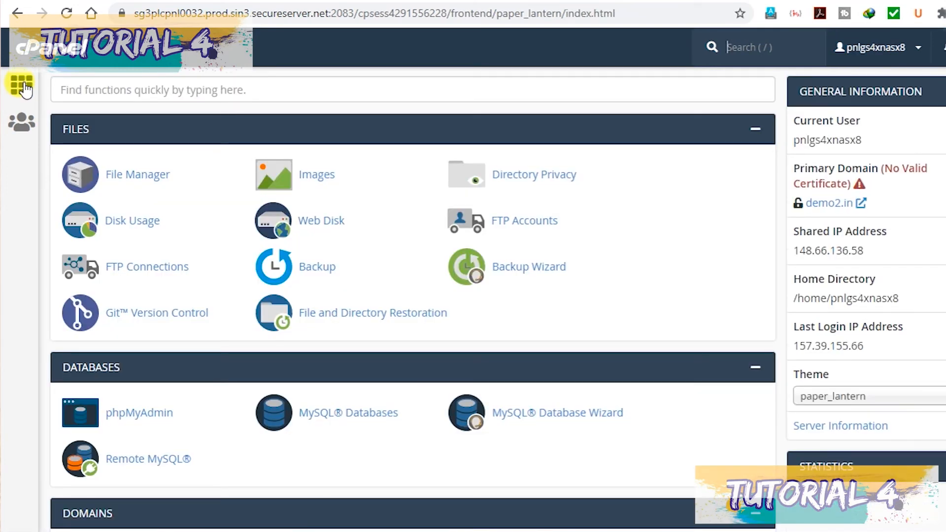
scroll(413, 296, "down", 4)
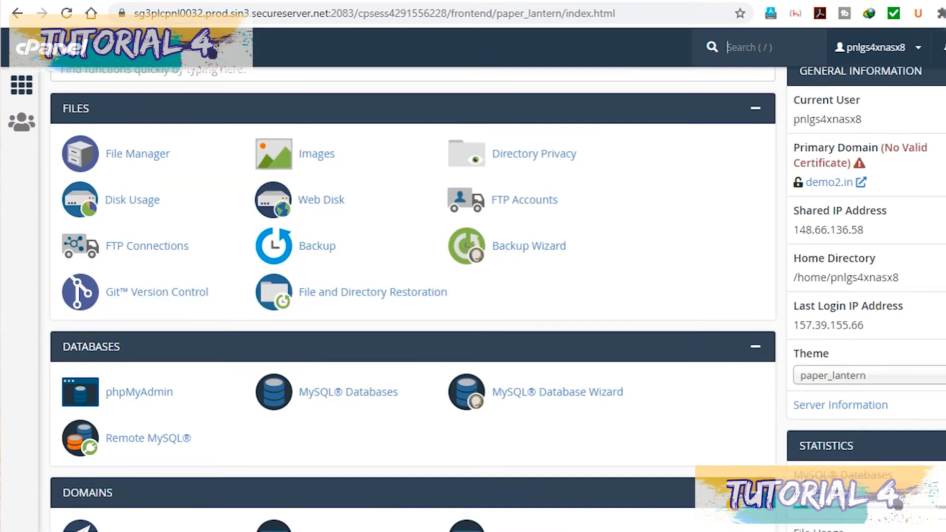
scroll(413, 296, "down", 4)
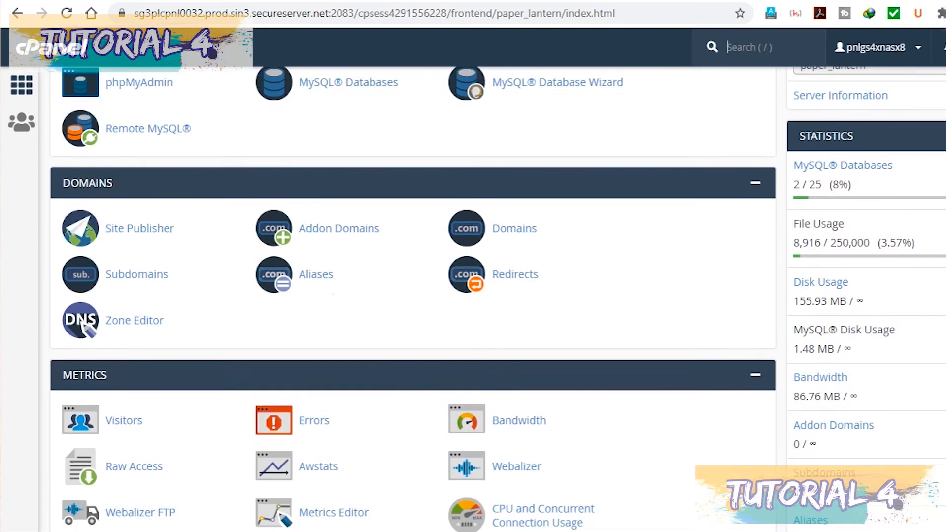
scroll(413, 296, "down", 20)
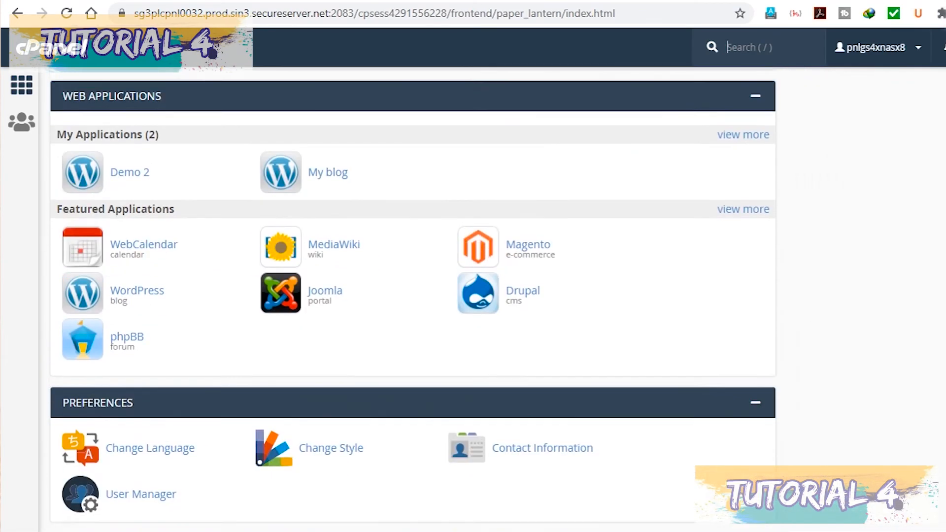
left_click(136, 291)
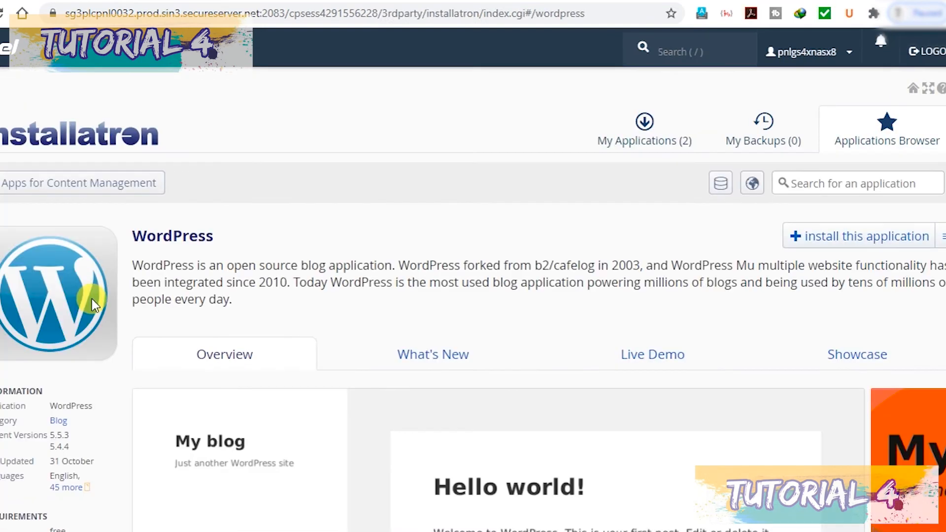
scroll(92, 298, "down", 2)
left_click(851, 159)
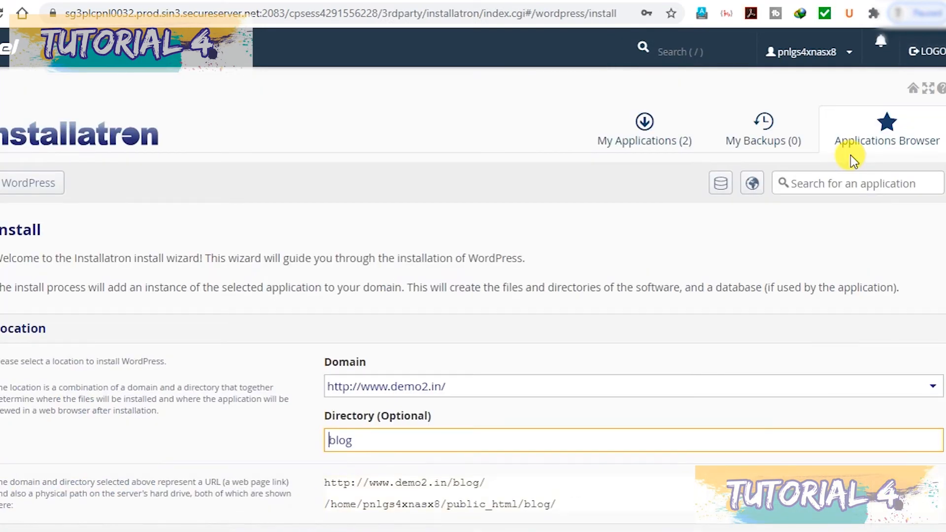
left_click(467, 372)
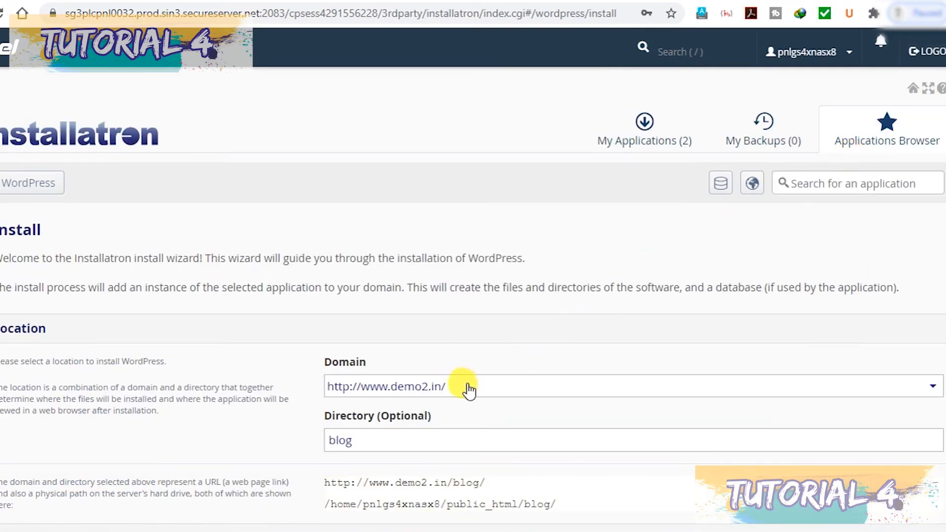
left_click(466, 392)
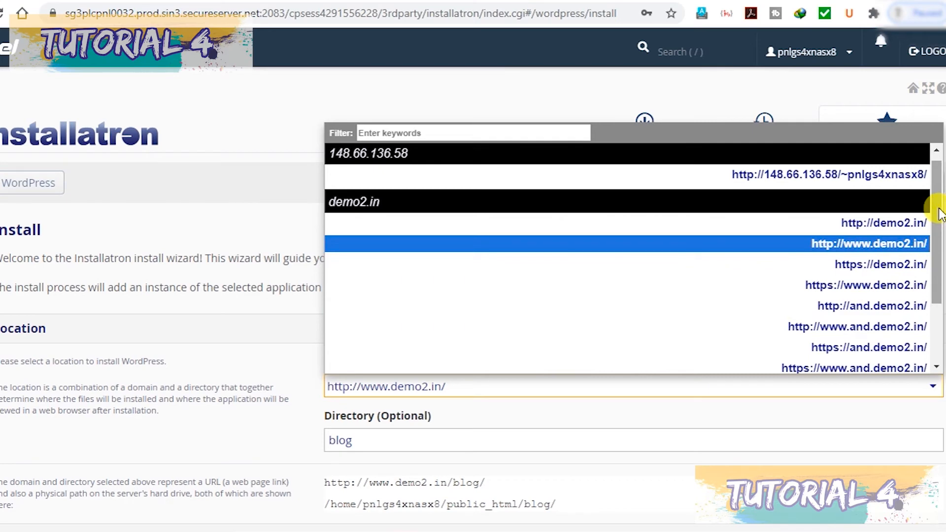
left_click_drag(941, 215, 941, 279)
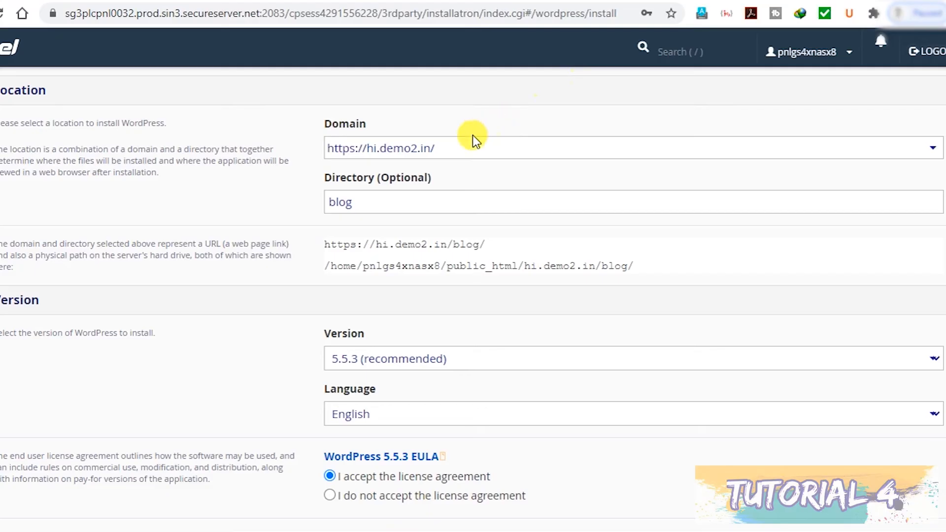
Clear the optional installation directory so WordPress installs at the root of the subdomain
left_click(411, 205)
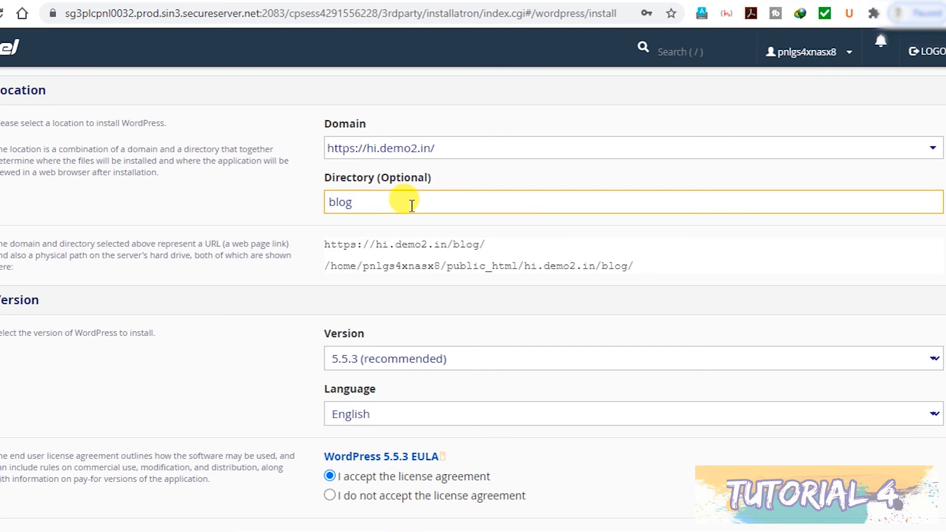
key("BackSpace")
key("BackSpace")
key("BackSpace")
key("BackSpace")
Fill in the administrator username and administrator password for the new WordPress site
scroll(473, 295, "down", 1)
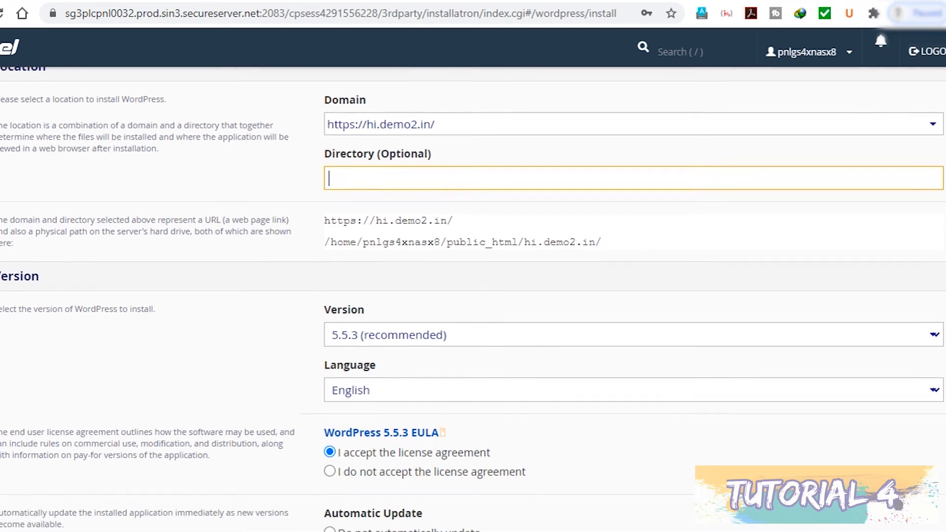
scroll(474, 295, "up", 1)
scroll(473, 295, "down", 1)
scroll(473, 296, "down", 12)
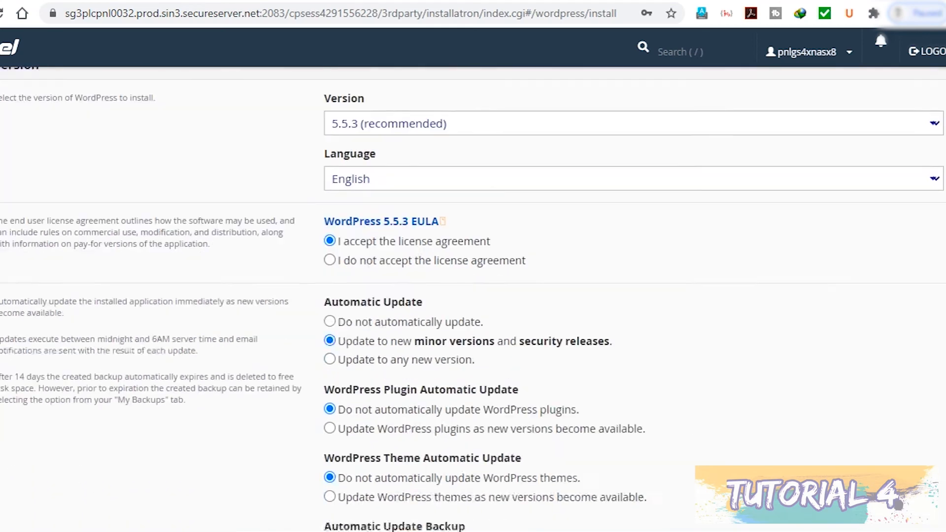
left_click(342, 216)
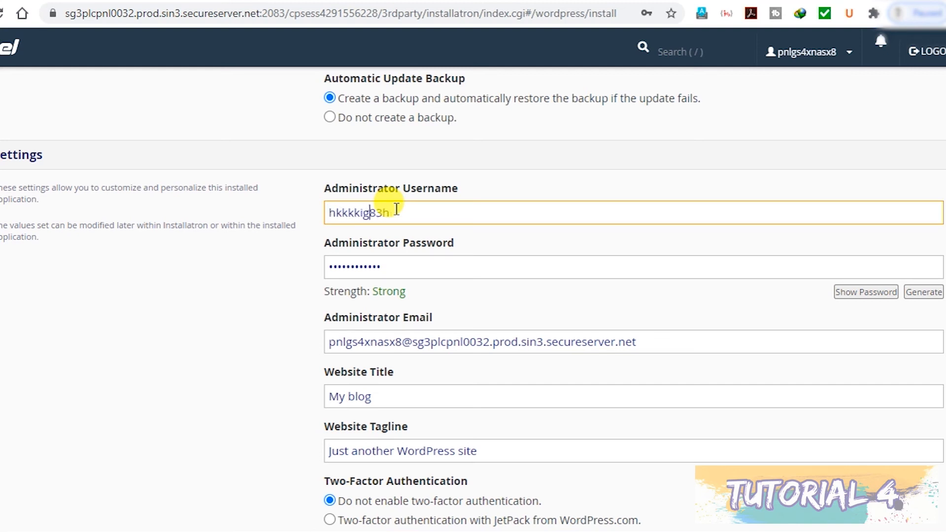
left_click(371, 204)
key("BackSpace")
key("BackSpace")
key("BackSpace")
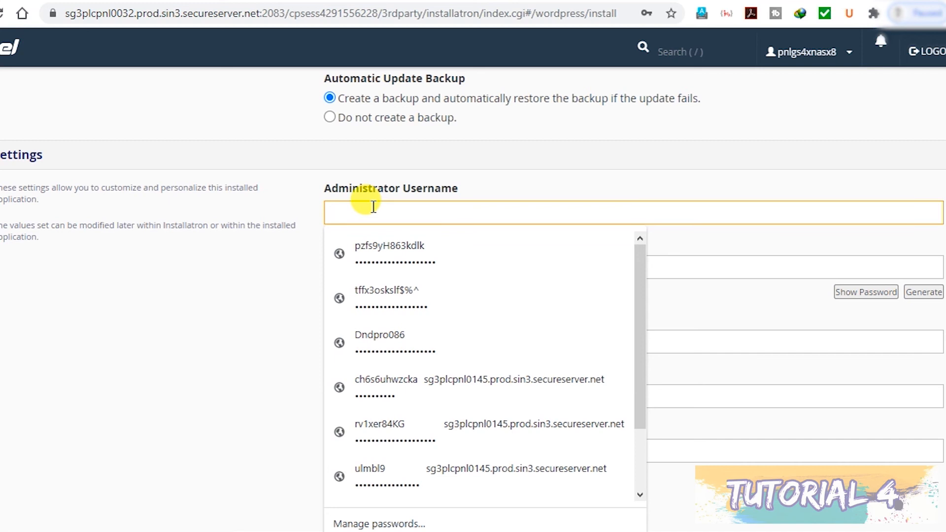
left_click(390, 429)
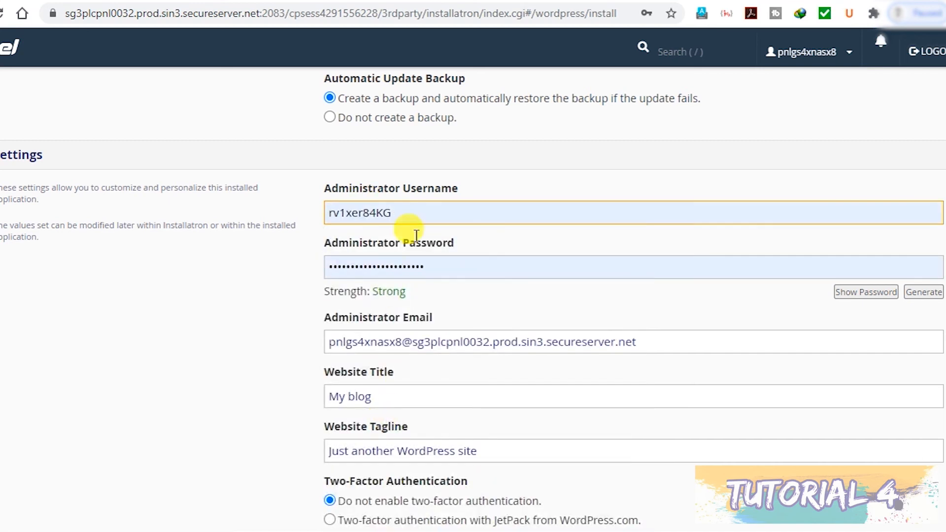
left_click(509, 267)
type("•••••")
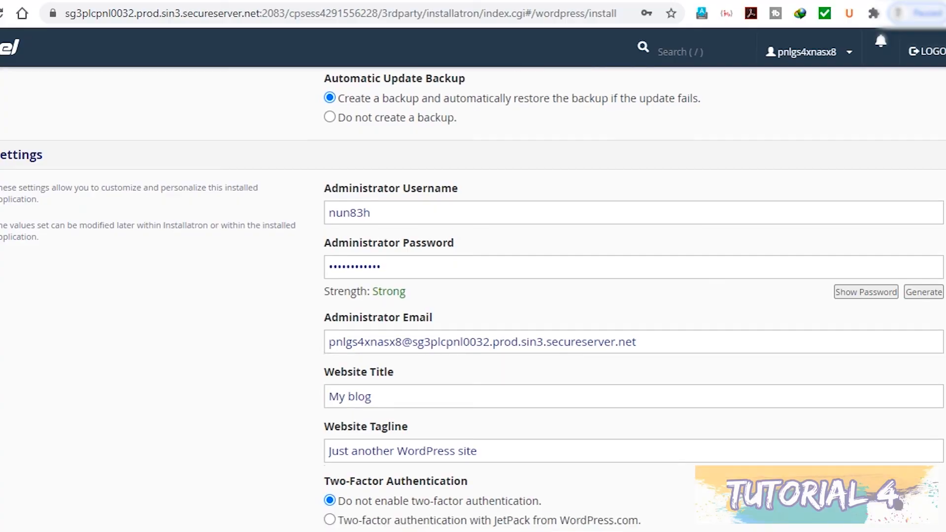
Start the WordPress installation, leaving the login limit, multi-site and advanced management options at their defaults
left_click(353, 212)
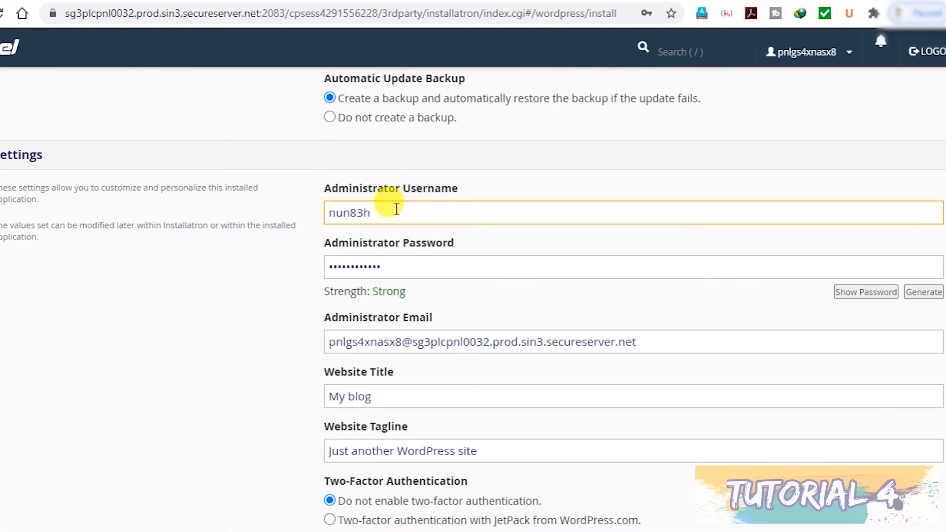
scroll(766, 217, "down", 9)
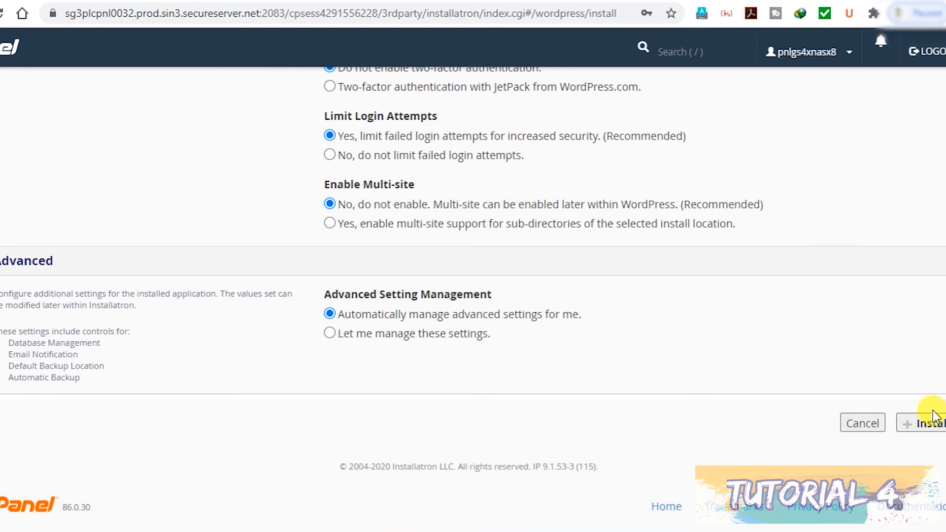
left_click(929, 426)
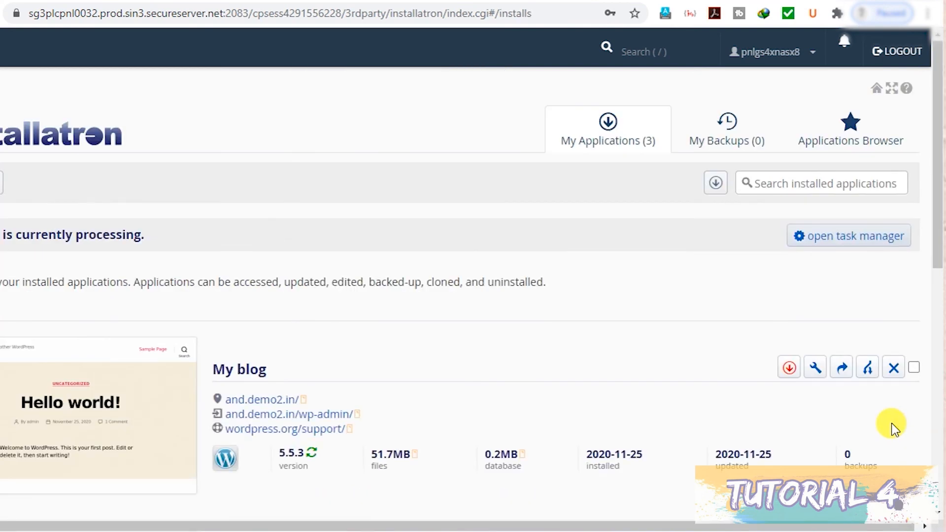
Open the hi.demo2.in website from the demo2 hindi entry in the installed applications list
left_click_drag(937, 79, 936, 285)
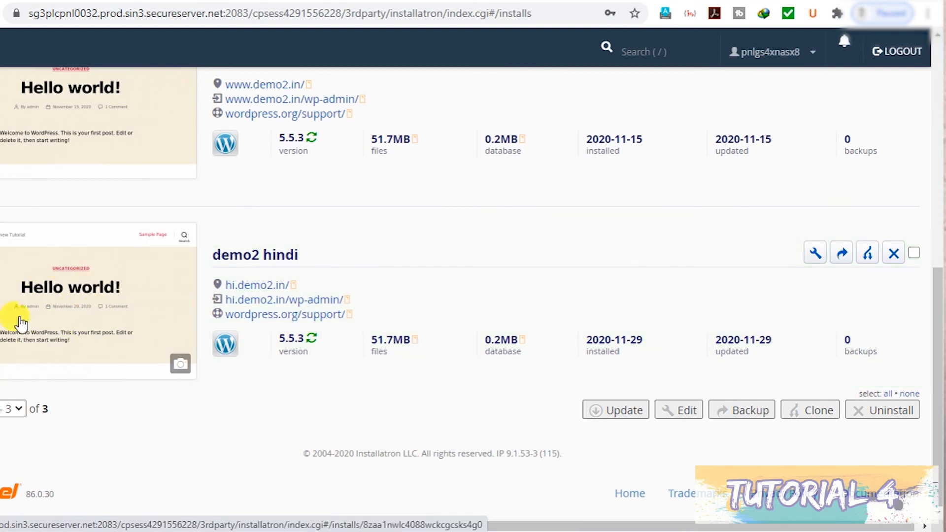
left_click(254, 287)
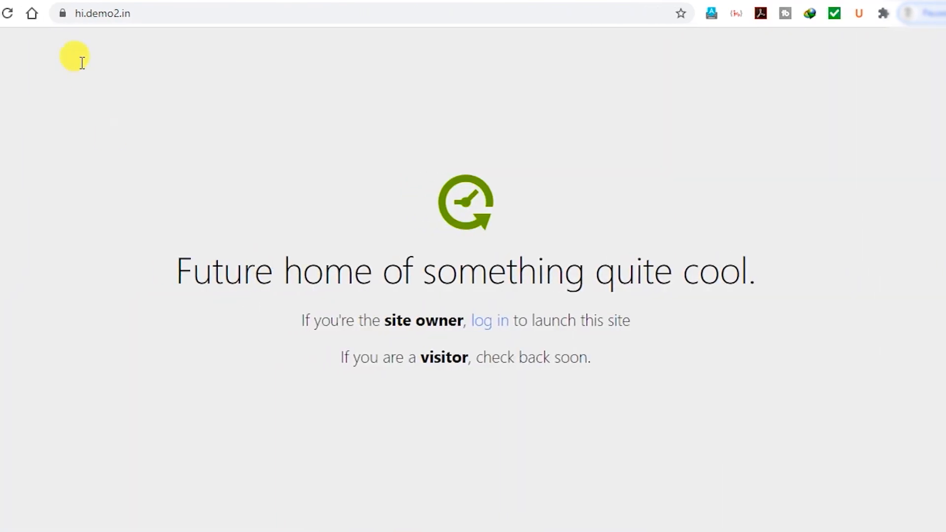
View the security certificate of hi.demo2.in and reload the site
left_click(41, 14)
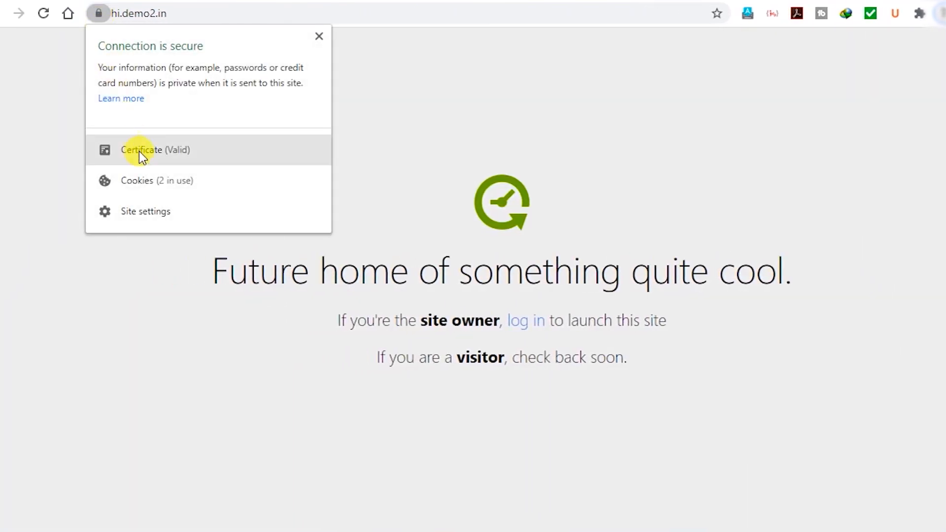
left_click(140, 150)
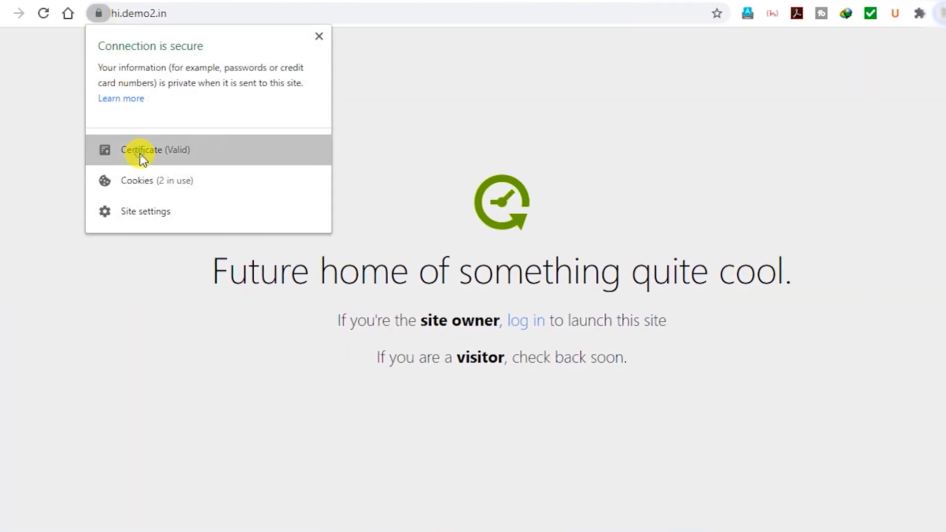
left_click(262, 357)
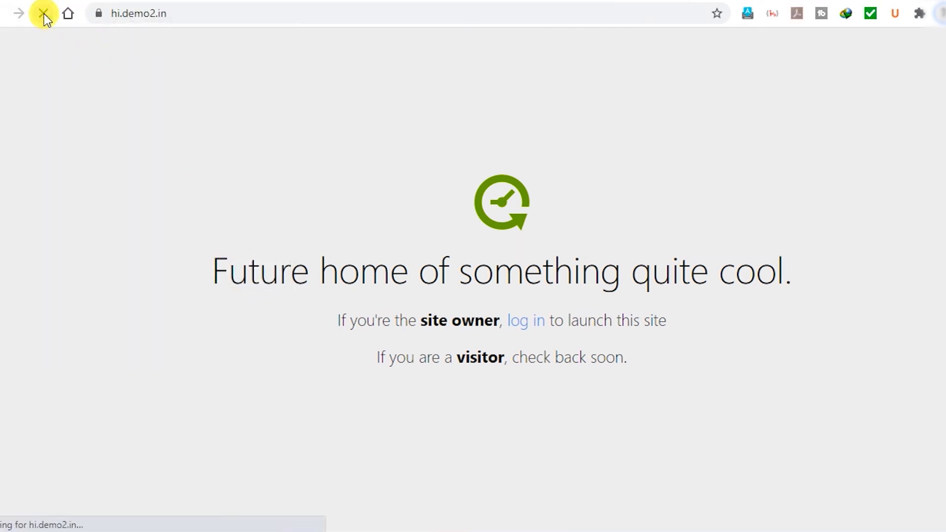
left_click(43, 14)
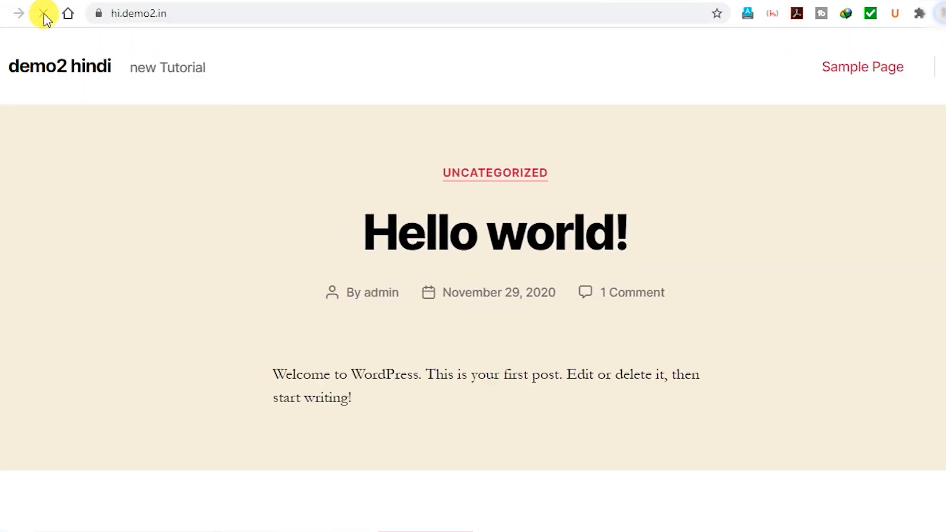